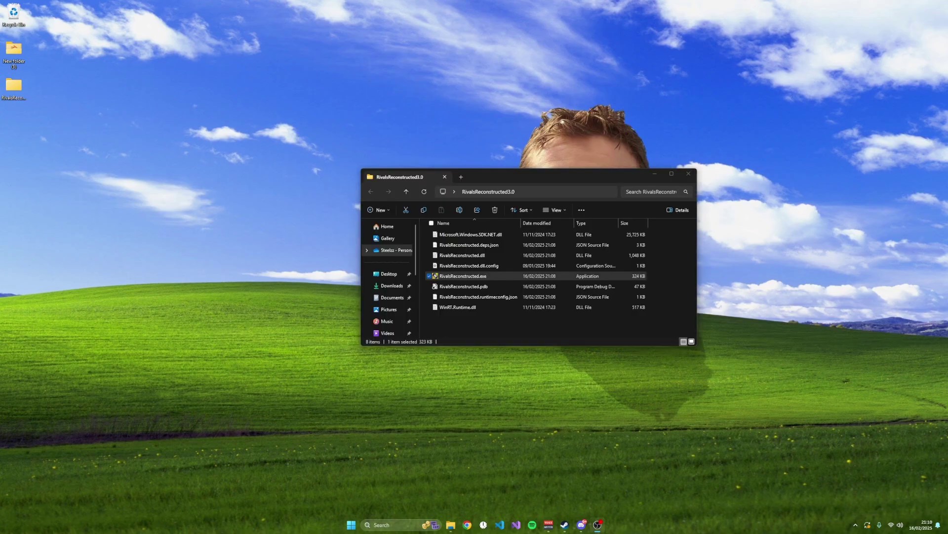
Step: Briefly select, then deselect, the files in the RivalsReconstructed3.0 folder
{"action": "left_click", "coordinate": [513, 327]}
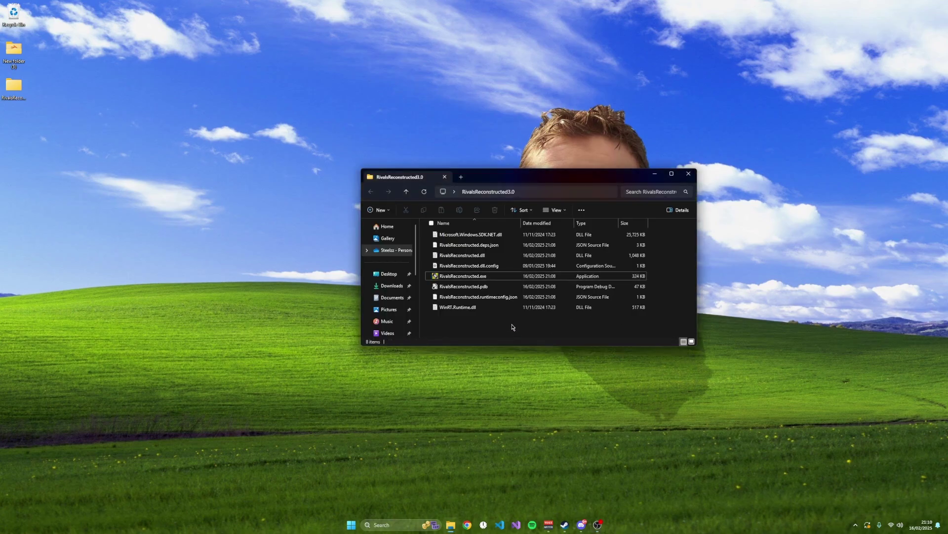
{"action": "left_click_drag", "start_coordinate": [478, 277], "coordinate": [487, 279]}
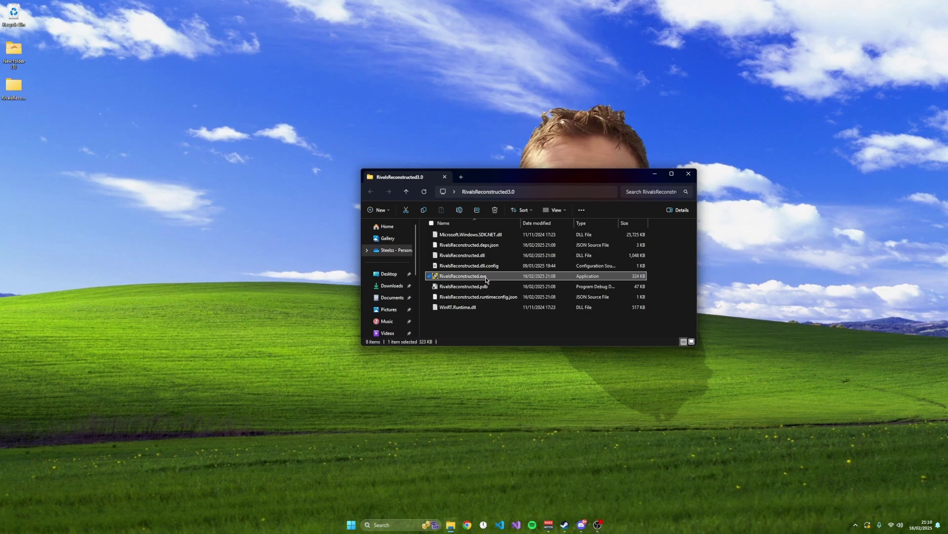
{"action": "left_click_drag", "start_coordinate": [534, 334], "coordinate": [471, 236]}
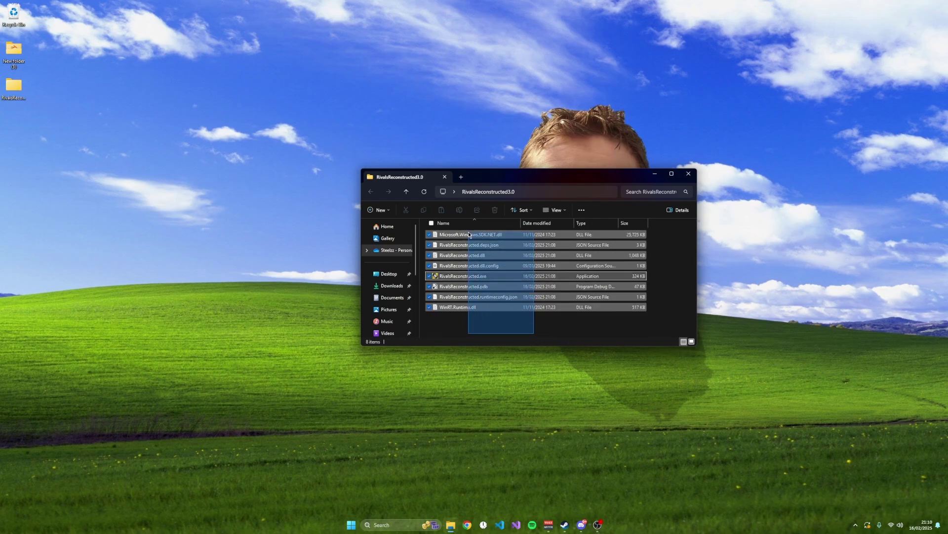
{"action": "left_click", "coordinate": [482, 323]}
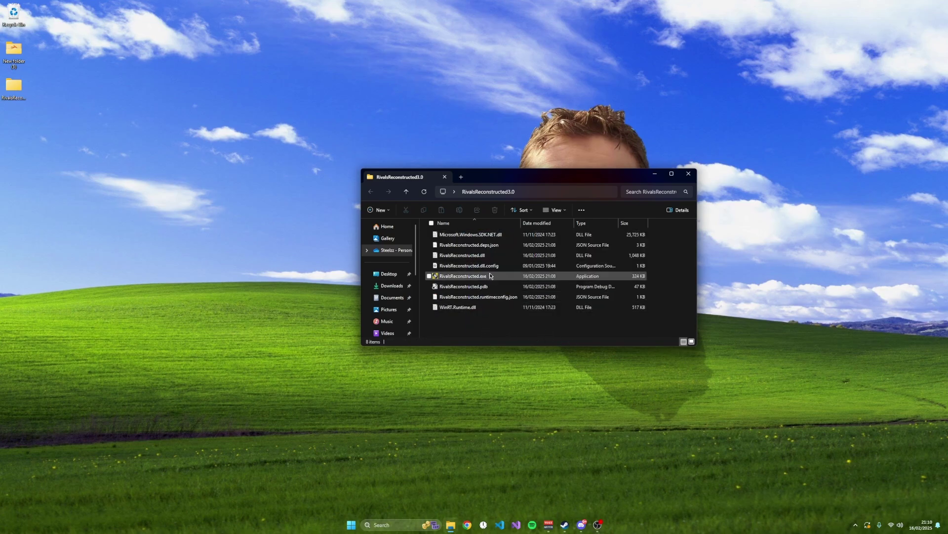
Step: Launch RivalsReconstructed.exe, choose Steam, and briefly view the repak-rivals GitHub page
{"action": "mouse_move", "coordinate": [463, 276]}
{"action": "double_click", "coordinate": [484, 277]}
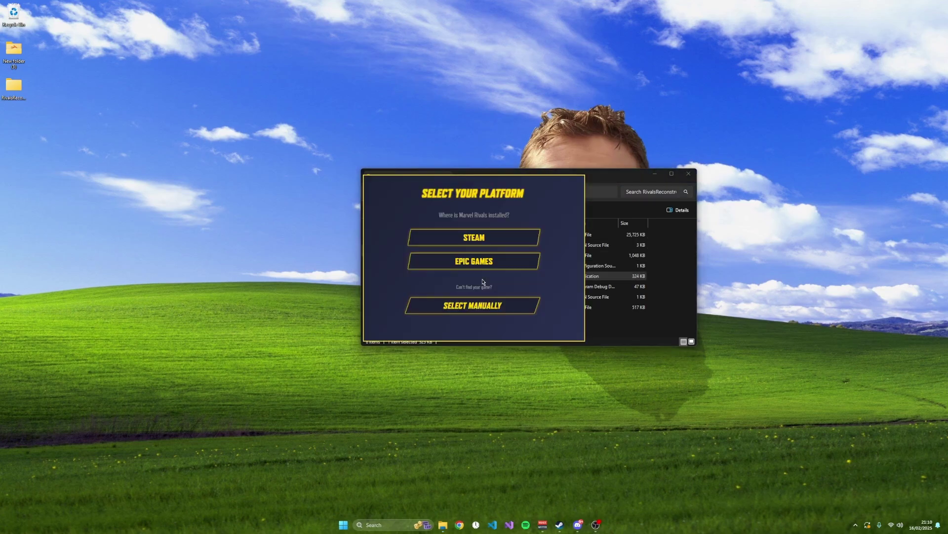
{"action": "left_click", "coordinate": [655, 175]}
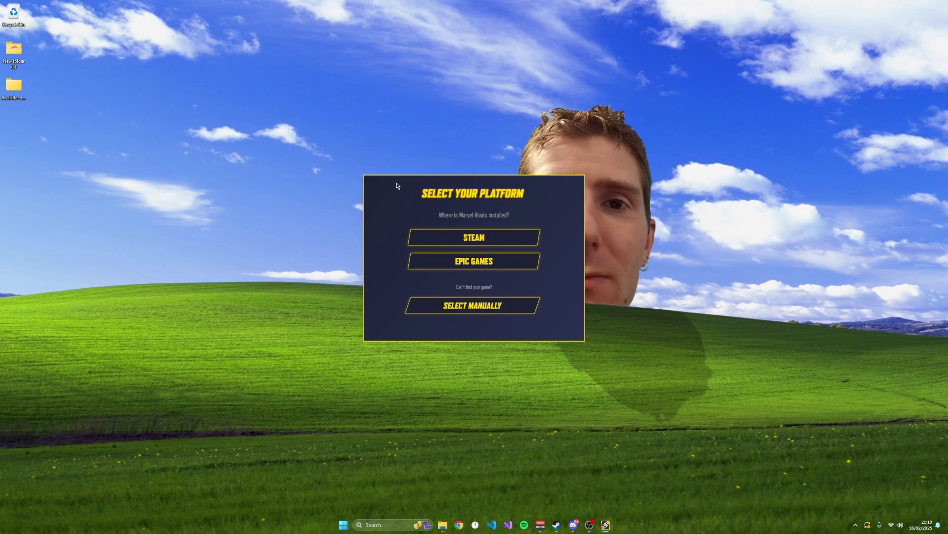
{"action": "left_click", "coordinate": [459, 236]}
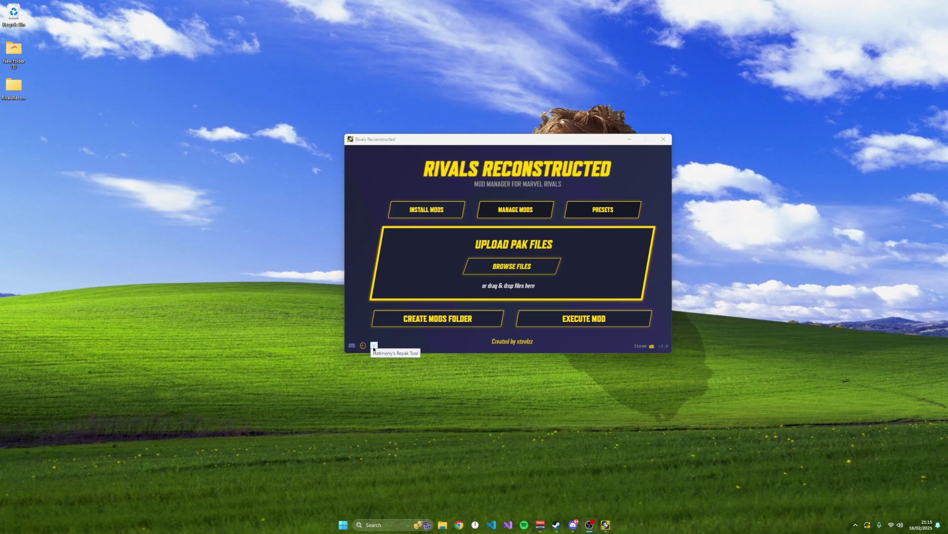
{"action": "left_click", "coordinate": [373, 346]}
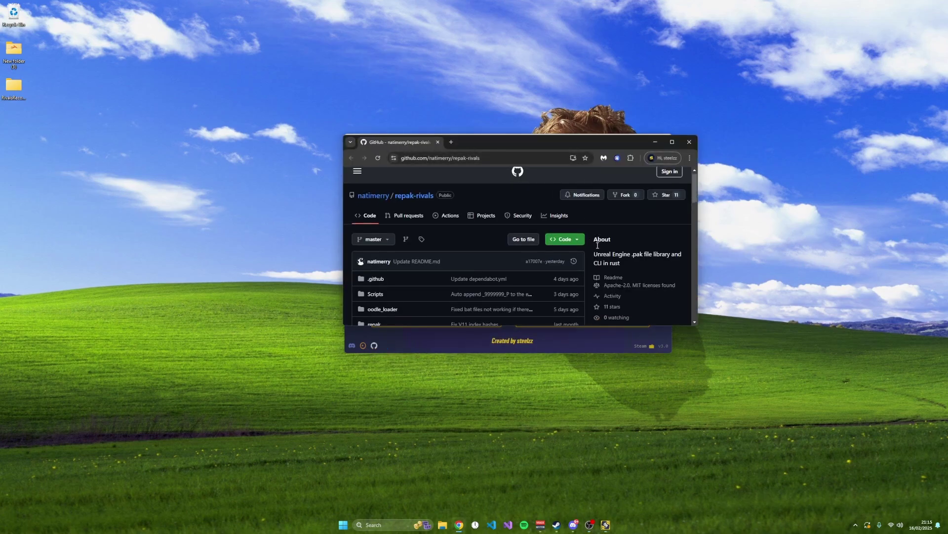
{"action": "scroll", "coordinate": [597, 246], "scroll_direction": "down", "scroll_amount": 2}
{"action": "scroll", "coordinate": [615, 259], "scroll_direction": "down", "scroll_amount": 1}
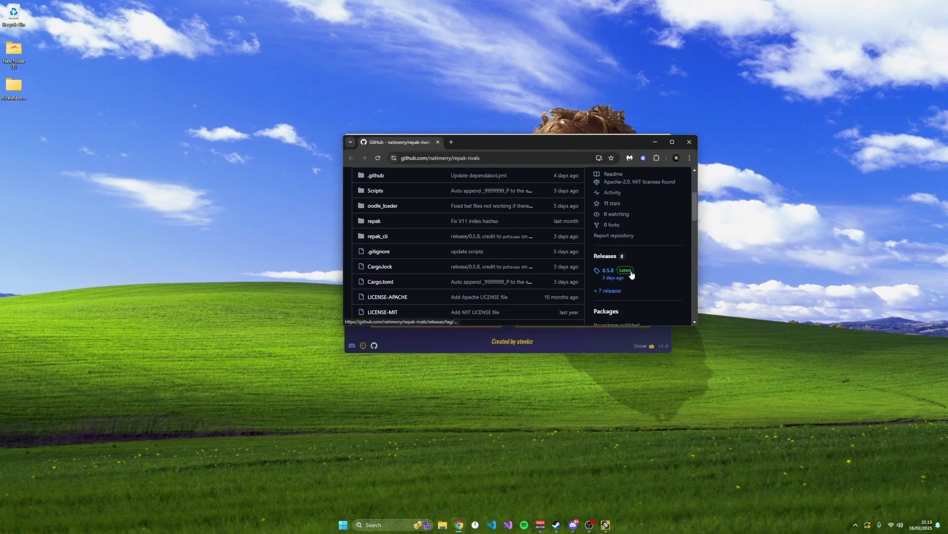
{"action": "scroll", "coordinate": [630, 273], "scroll_direction": "down", "scroll_amount": 1}
{"action": "scroll", "coordinate": [631, 274], "scroll_direction": "down", "scroll_amount": 1}
{"action": "left_click", "coordinate": [689, 142]}
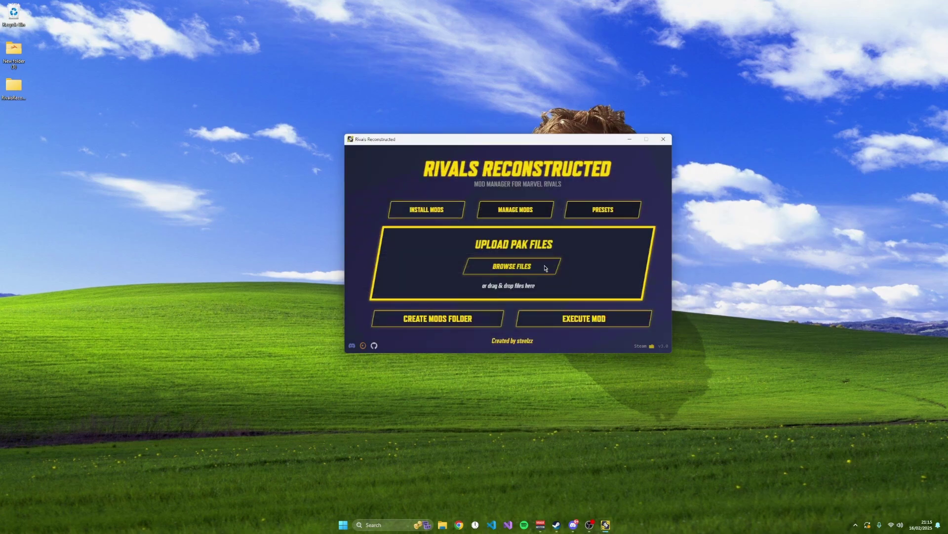
Step: Create the game's mods folder, dismissing the folder-already-exists notice
{"action": "left_click_drag", "start_coordinate": [566, 142], "coordinate": [520, 156]}
{"action": "left_click", "coordinate": [408, 343]}
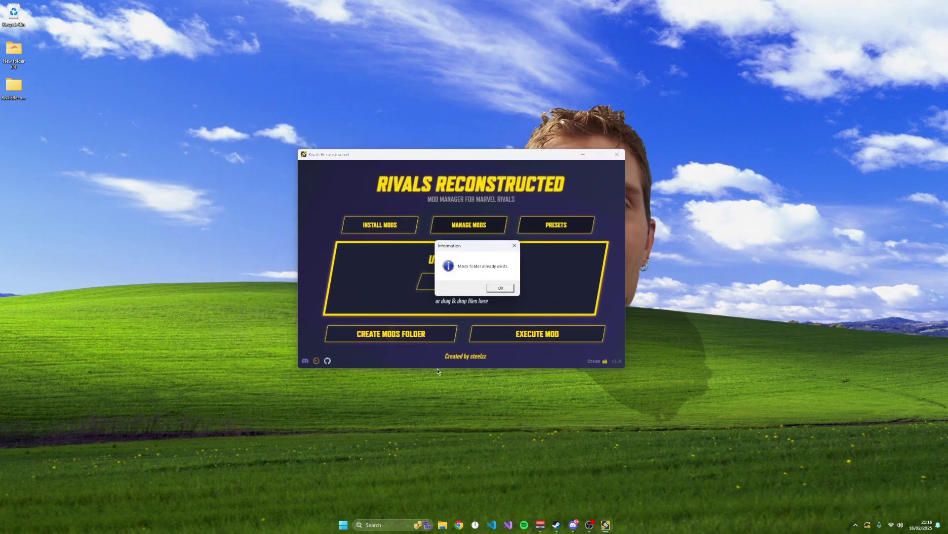
{"action": "left_click", "coordinate": [497, 290]}
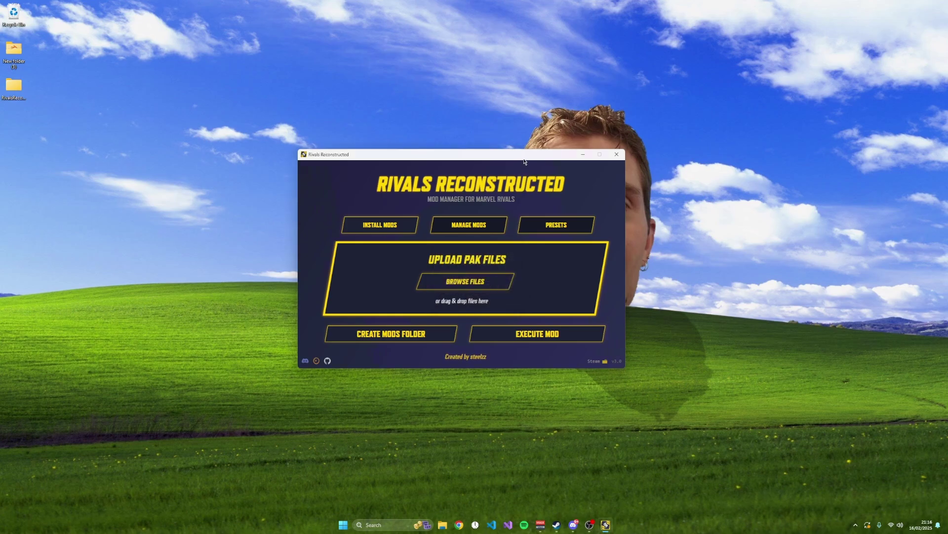
{"action": "left_click_drag", "start_coordinate": [526, 161], "coordinate": [391, 155]}
Step: Duplicate the Raimi suit file and try uploading three .pak files, hitting the two-file limit
{"action": "left_click", "coordinate": [513, 234]}
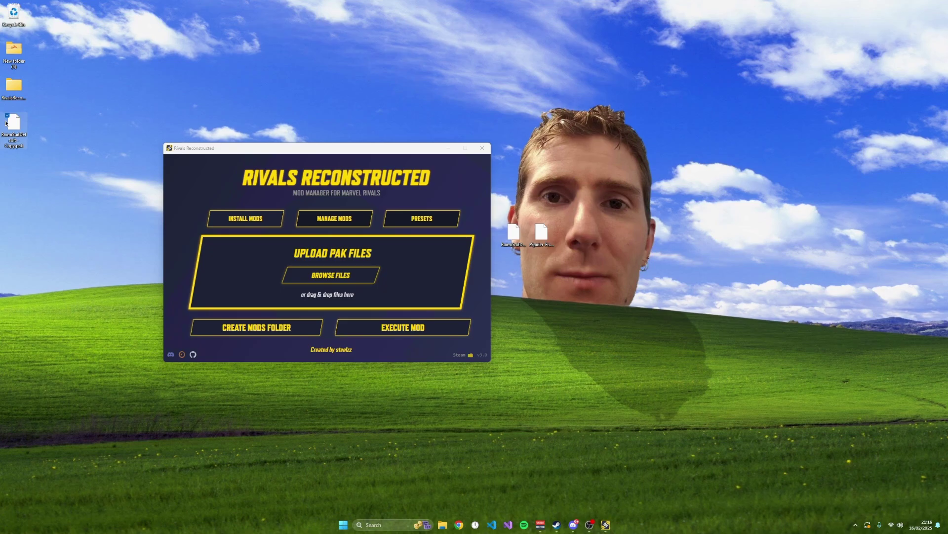
{"action": "key", "text": "ctrl+c"}
{"action": "key", "text": "ctrl+v"}
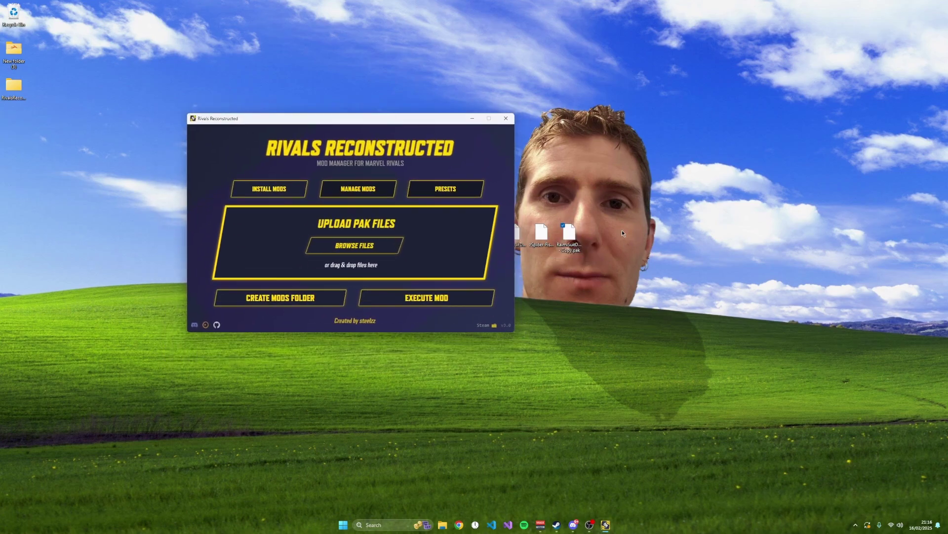
{"action": "left_click_drag", "start_coordinate": [597, 254], "coordinate": [505, 223]}
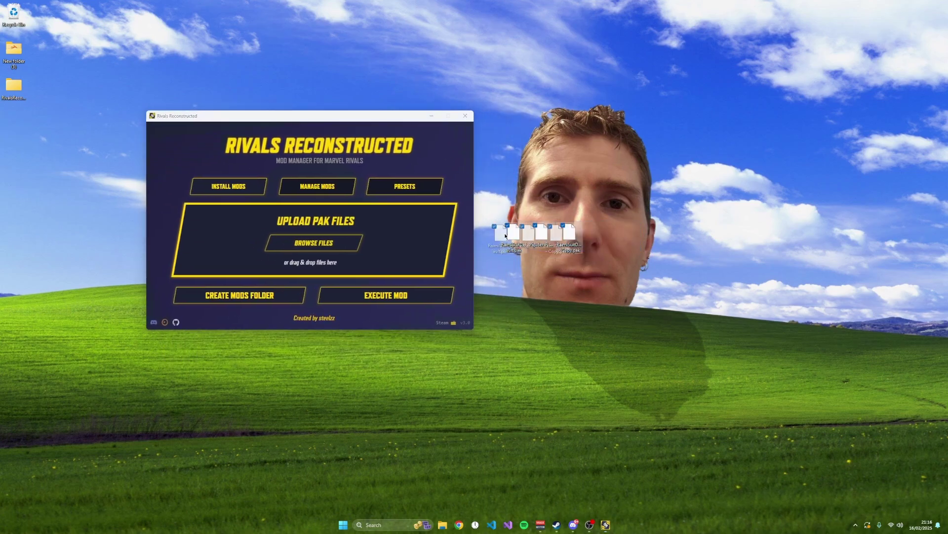
{"action": "left_click", "coordinate": [337, 243]}
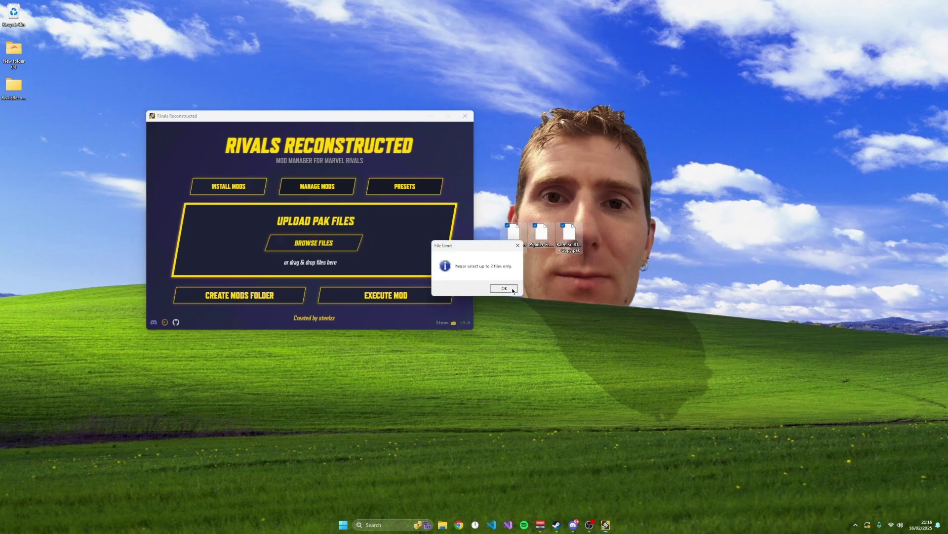
{"action": "left_click", "coordinate": [513, 288]}
{"action": "left_click", "coordinate": [571, 230]}
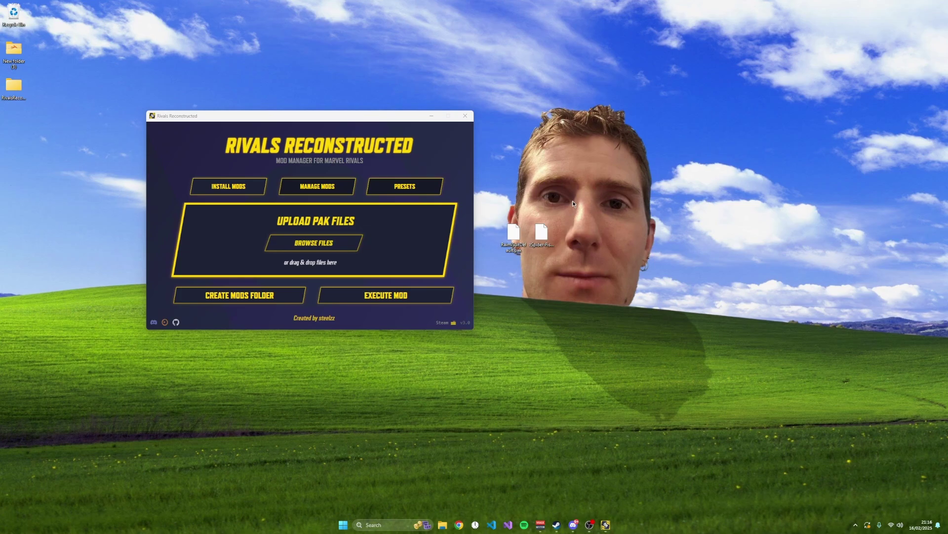
Step: Drop RaimiSuitDefault.pak and the Spider-Fist .pak into Upload PAK Files
{"action": "left_click_drag", "start_coordinate": [572, 226], "coordinate": [525, 234]}
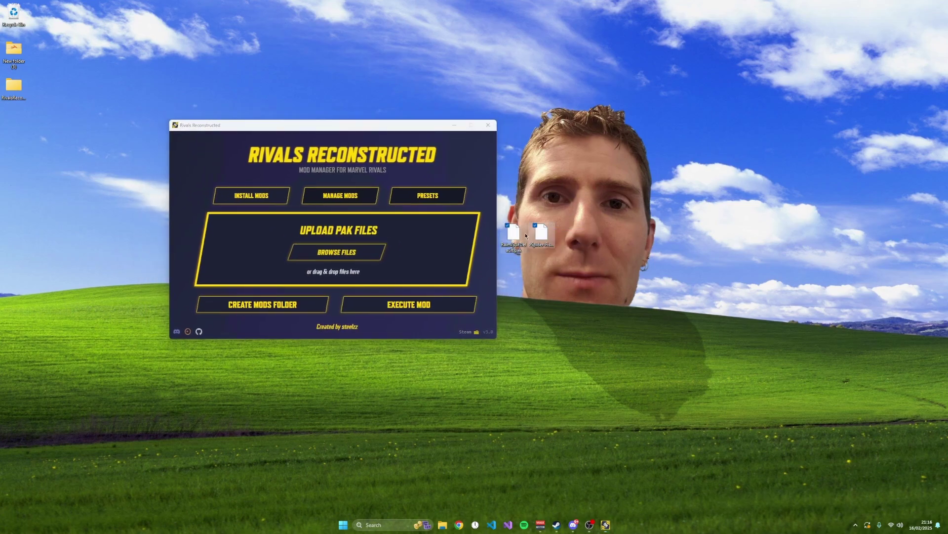
{"action": "left_click", "coordinate": [525, 234], "text": "ctrl"}
{"action": "left_click", "coordinate": [343, 254]}
{"action": "key", "text": "Escape"}
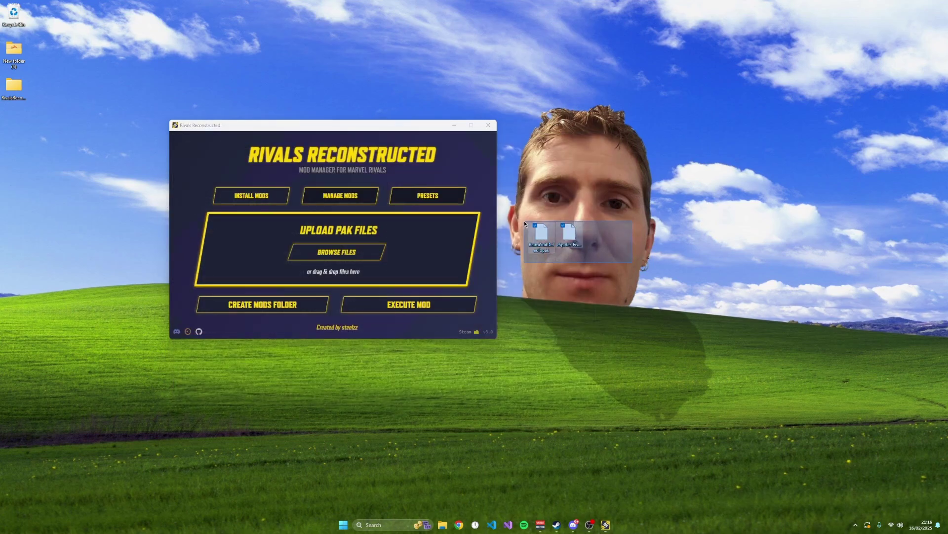
{"action": "left_click_drag", "start_coordinate": [541, 234], "coordinate": [348, 252]}
{"action": "left_click_drag", "start_coordinate": [363, 126], "coordinate": [510, 148]}
Step: Execute the mod install, confirm success, and open the Manage Mods list
{"action": "left_click", "coordinate": [552, 321]}
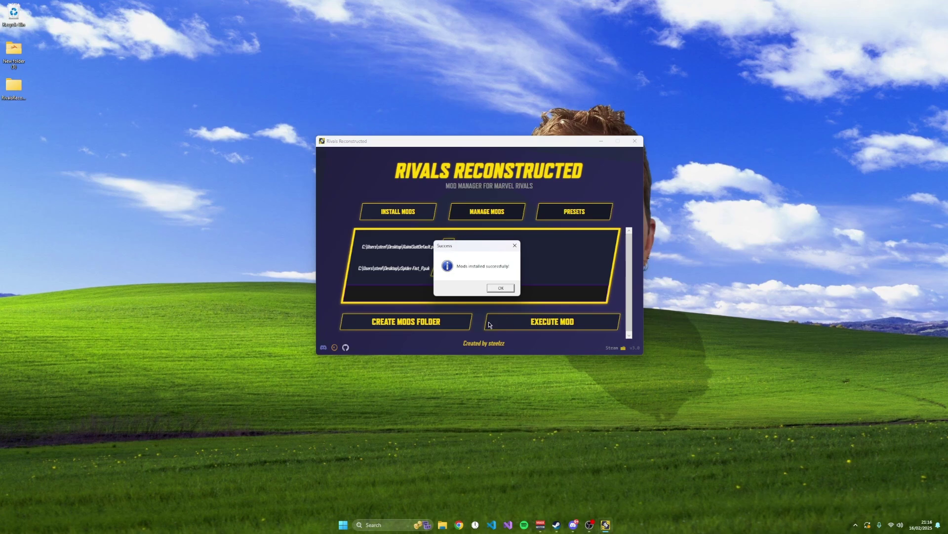
{"action": "left_click", "coordinate": [502, 288]}
{"action": "left_click", "coordinate": [487, 212]}
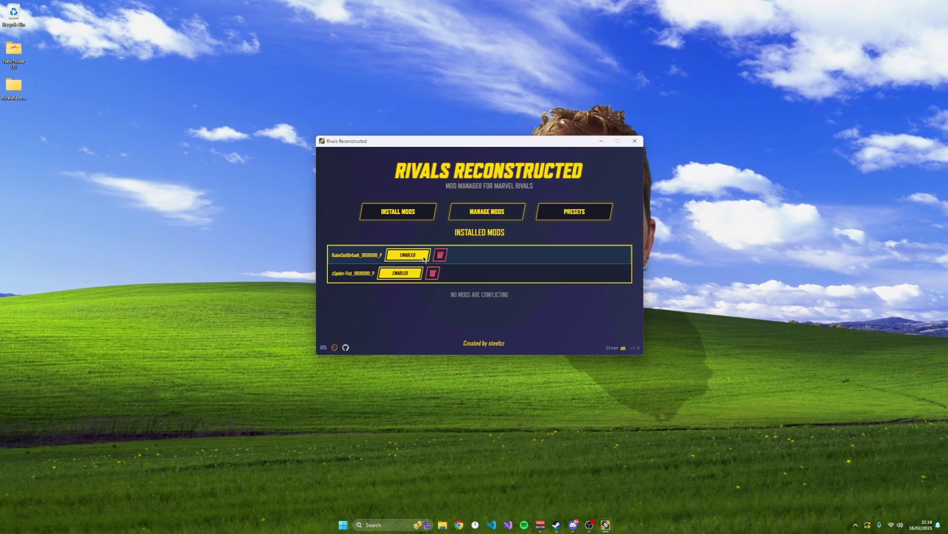
Step: Create two presets named Spideman and Iron Fist
{"action": "left_click", "coordinate": [563, 215]}
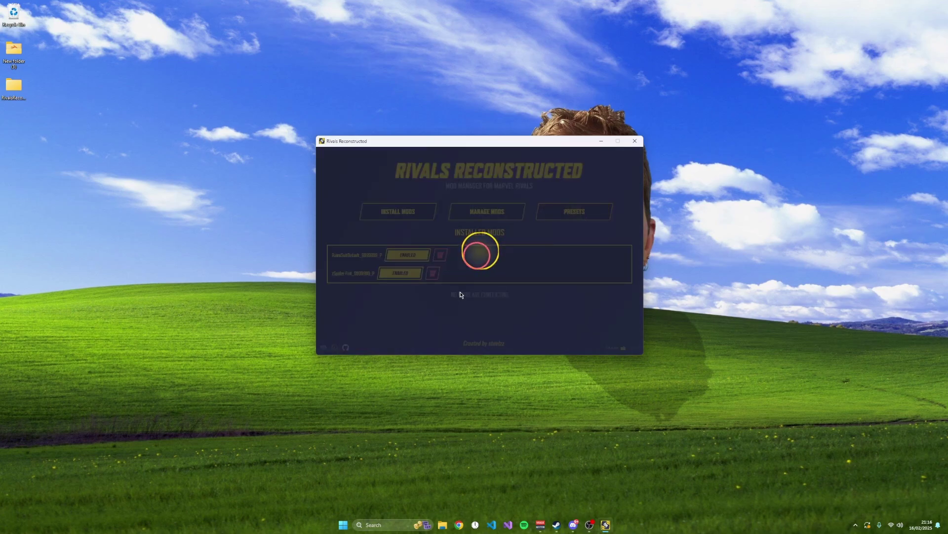
{"action": "left_click", "coordinate": [479, 253]}
{"action": "left_click", "coordinate": [401, 191]}
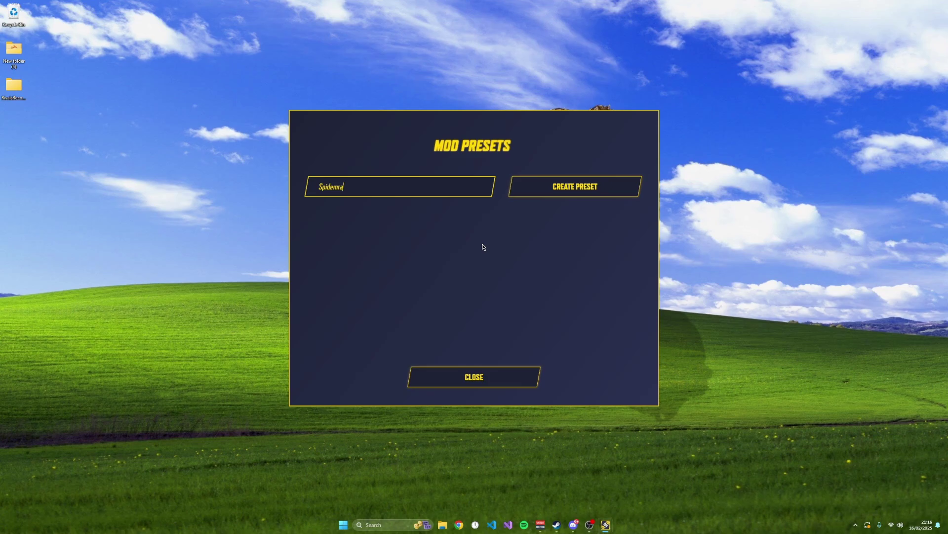
{"action": "left_click", "coordinate": [583, 188]}
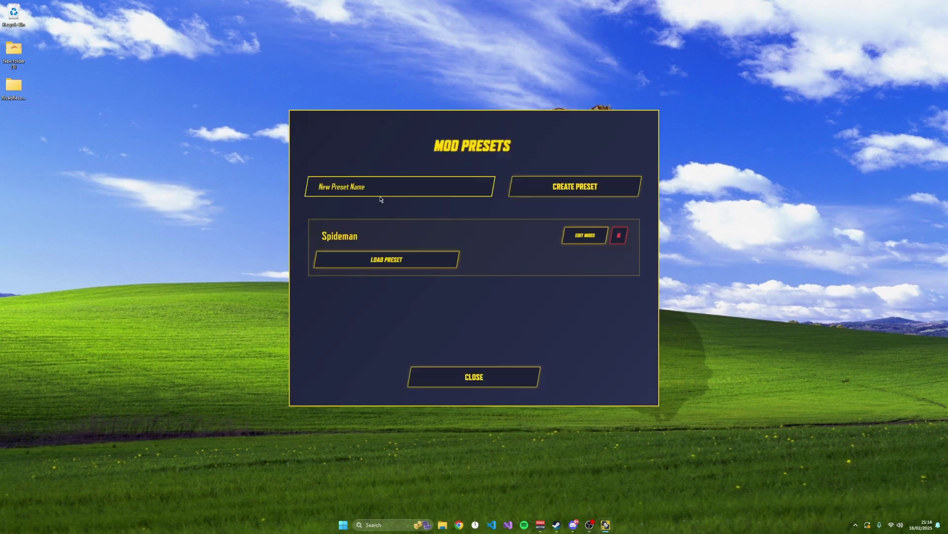
{"action": "left_click", "coordinate": [394, 194]}
{"action": "type", "text": "Iron Fist"}
{"action": "left_click", "coordinate": [550, 181]}
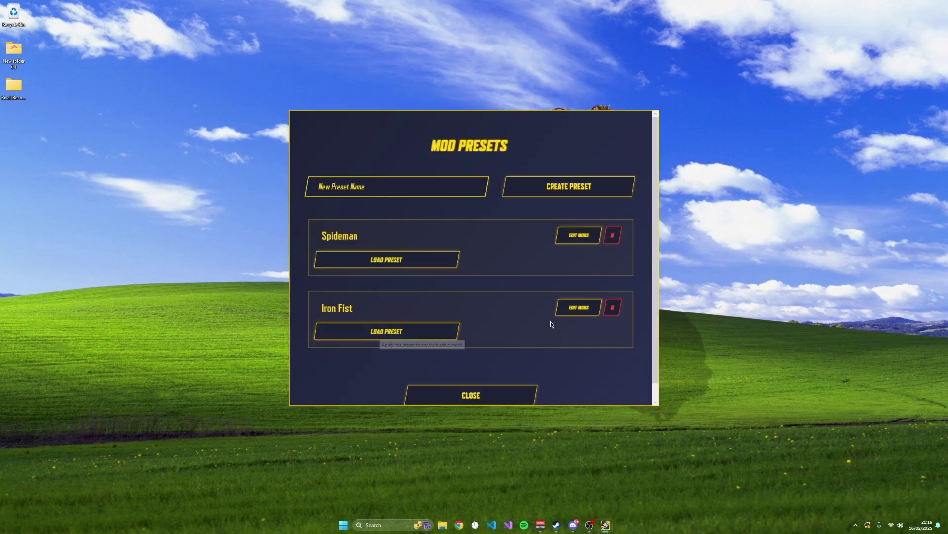
Step: Assign the Spider-Fist mod to Iron Fist and the Raimi suit to Spideman, saving each
{"action": "left_click", "coordinate": [578, 306]}
{"action": "scroll", "coordinate": [355, 331], "scroll_direction": "down", "scroll_amount": 1}
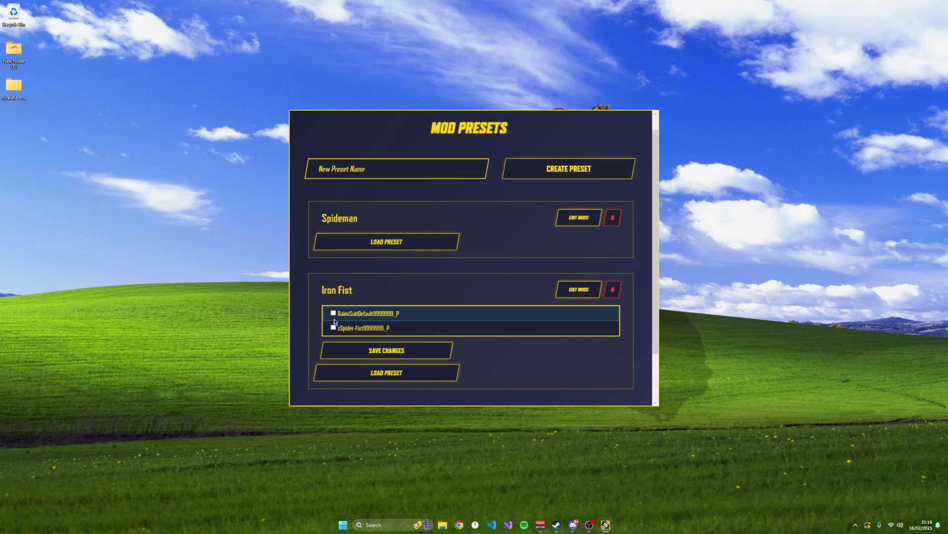
{"action": "left_click", "coordinate": [574, 290]}
{"action": "left_click", "coordinate": [570, 288]}
{"action": "left_click", "coordinate": [415, 350]}
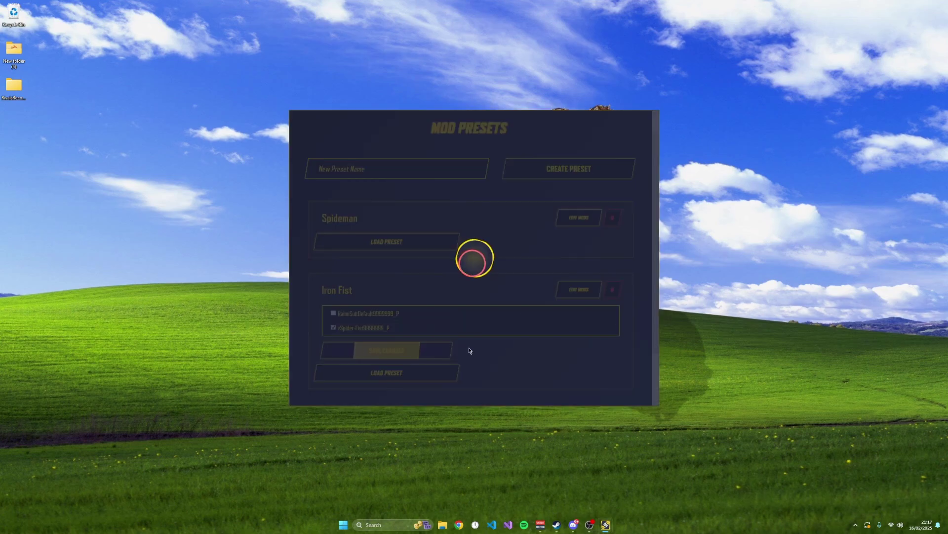
{"action": "left_click", "coordinate": [578, 222]}
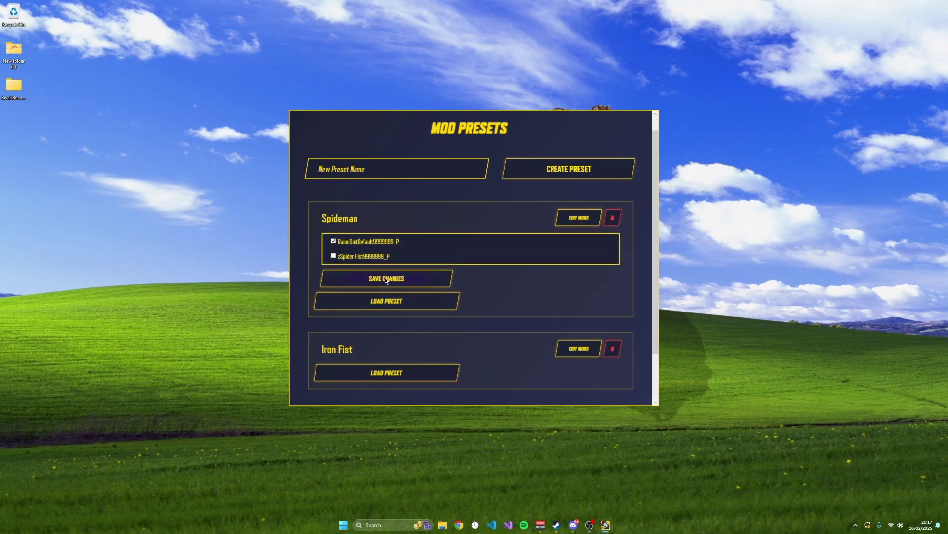
{"action": "left_click", "coordinate": [387, 280]}
{"action": "left_click", "coordinate": [585, 224]}
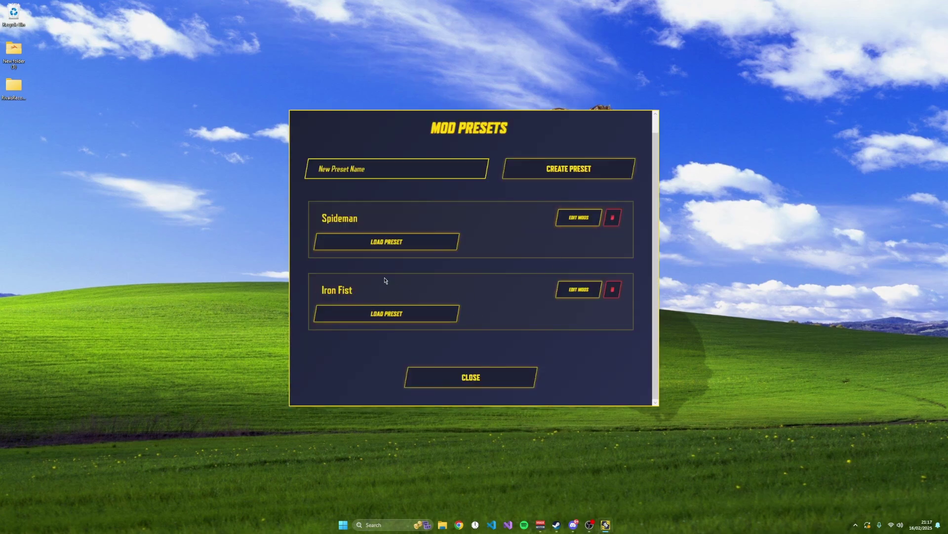
Step: Load the Spideman preset and verify it in the Manage Mods and Presets views
{"action": "left_click", "coordinate": [380, 248]}
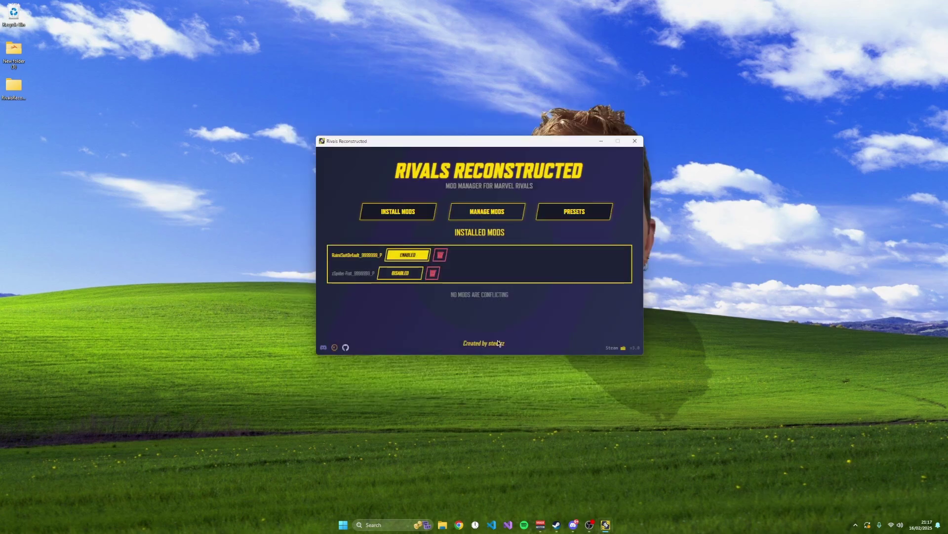
{"action": "left_click", "coordinate": [574, 210]}
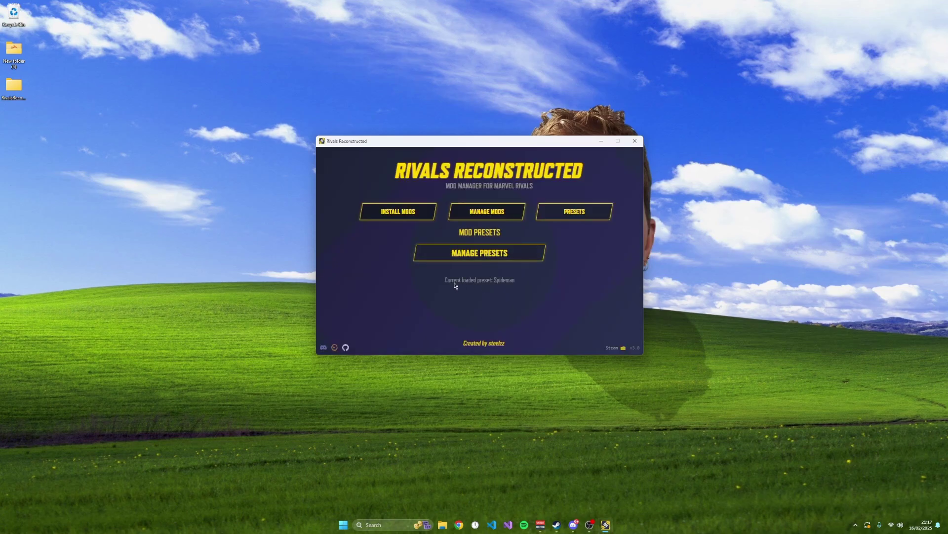
{"action": "left_click", "coordinate": [487, 212]}
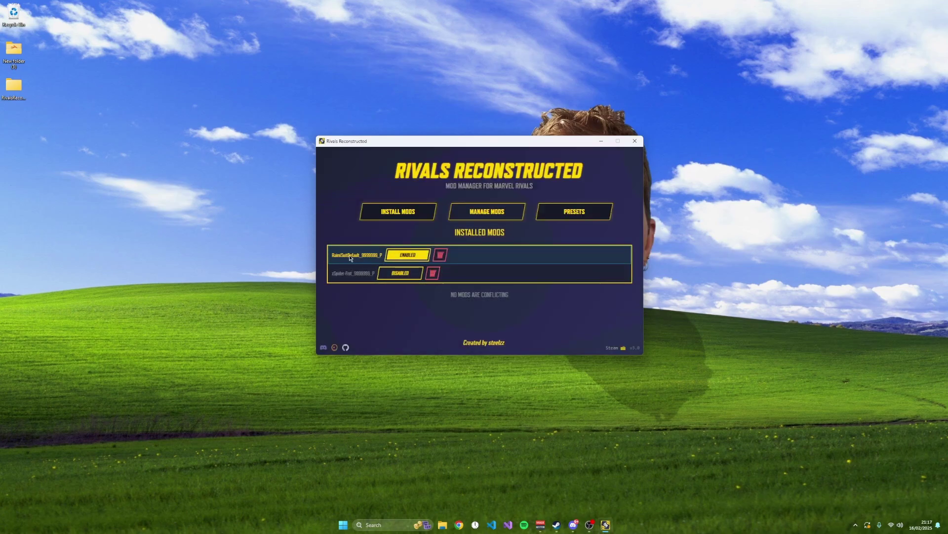
{"action": "left_click", "coordinate": [398, 211]}
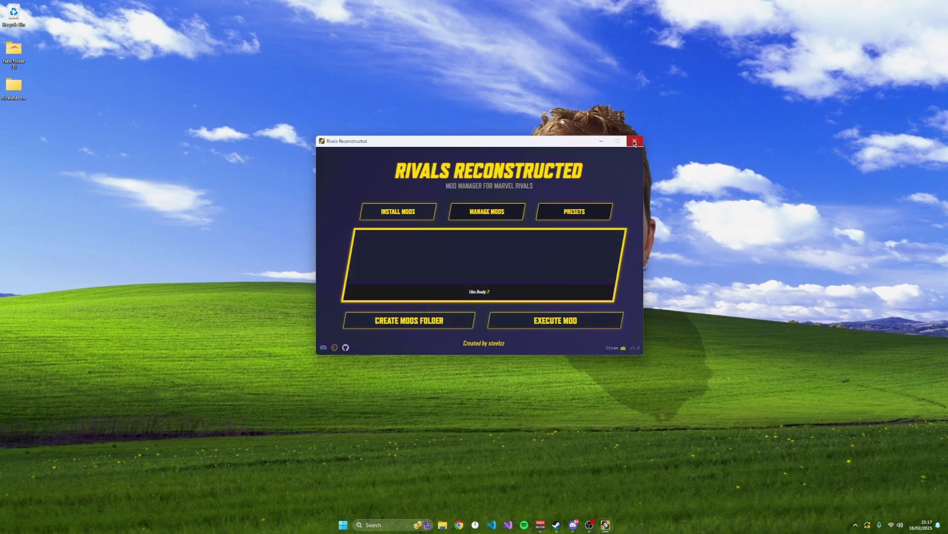
{"action": "left_click", "coordinate": [574, 212]}
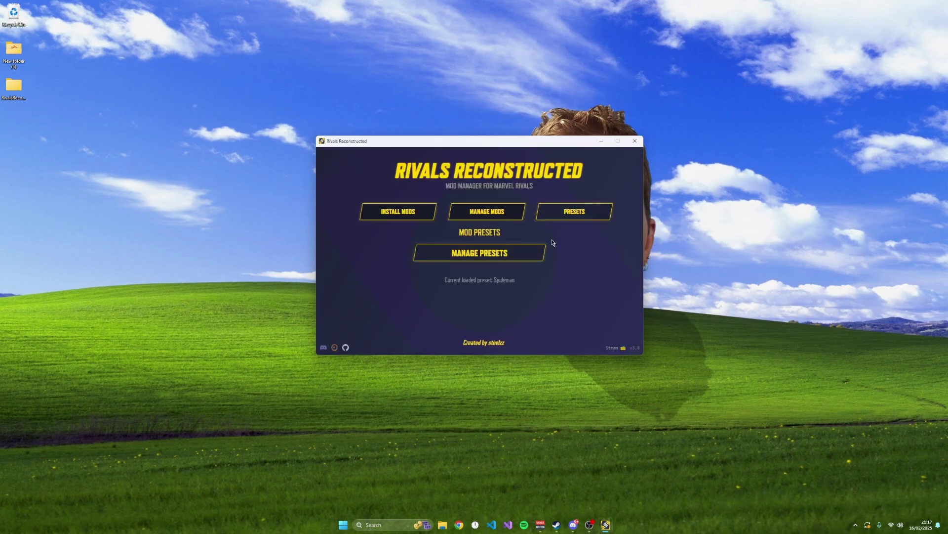
{"action": "left_click", "coordinate": [524, 253]}
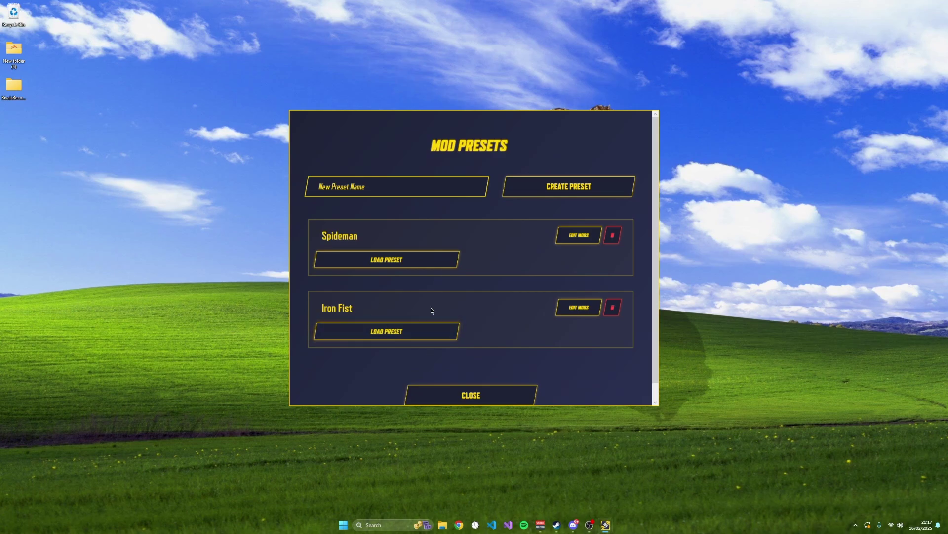
{"action": "left_click", "coordinate": [462, 398]}
Step: Start Marvel Rivals and view Spider-Man's costumes from his Hero Profile
{"action": "left_click", "coordinate": [482, 213]}
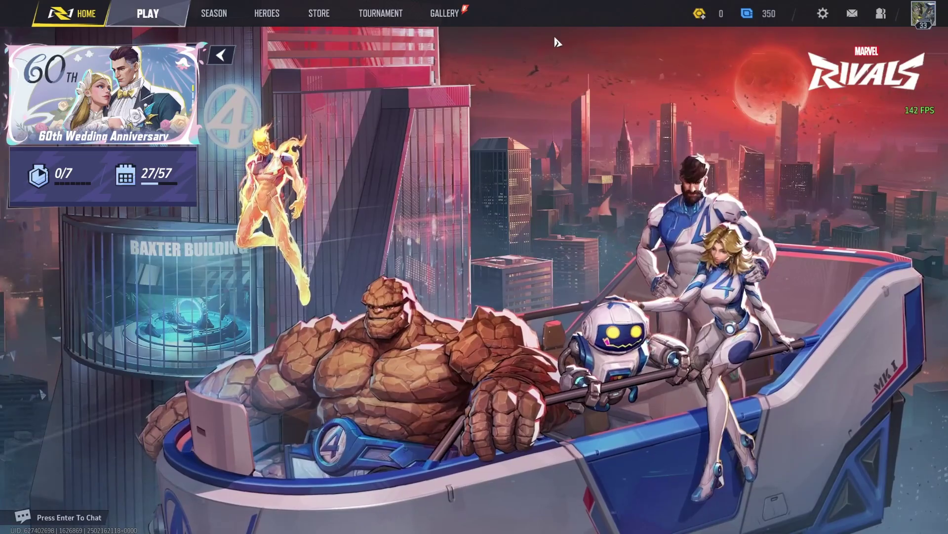
{"action": "left_click", "coordinate": [266, 13]}
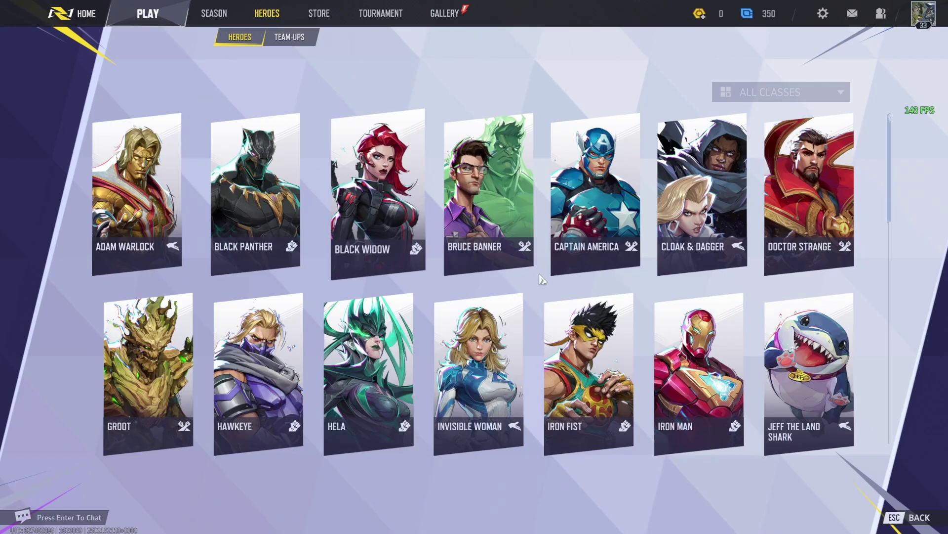
{"action": "scroll", "coordinate": [541, 279], "scroll_direction": "down", "scroll_amount": 3}
{"action": "left_click", "coordinate": [699, 353]}
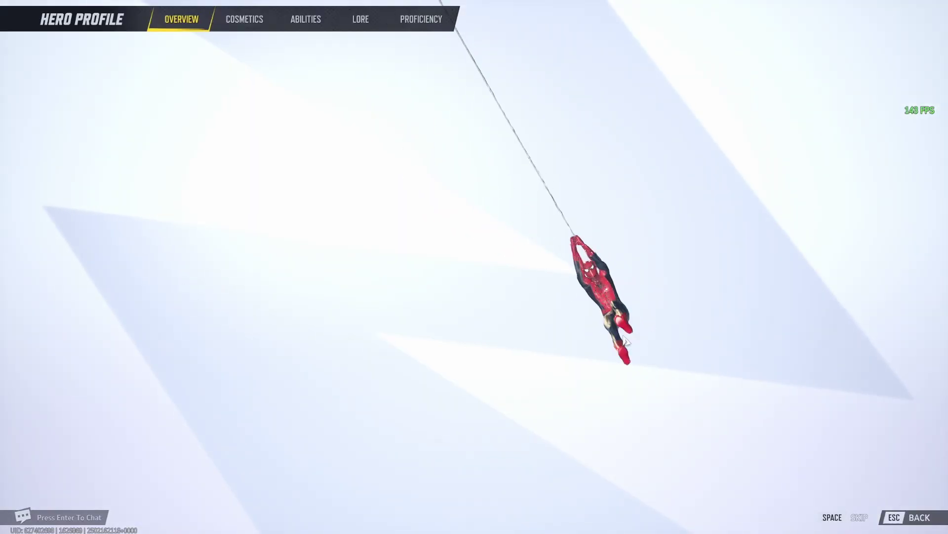
{"action": "key", "text": "e"}
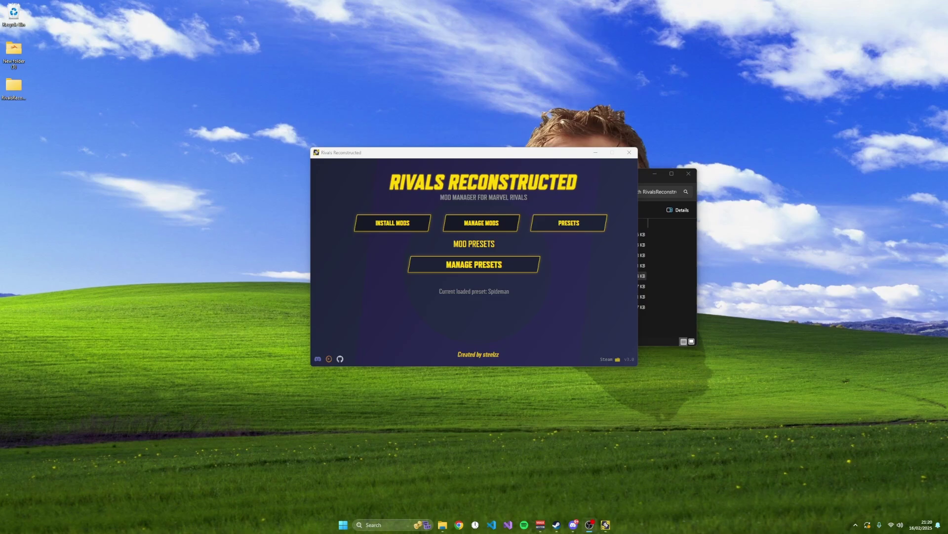
Step: Load the Iron Fist preset from the preset manager and close Rivals Reconstructed
{"action": "left_click", "coordinate": [508, 264]}
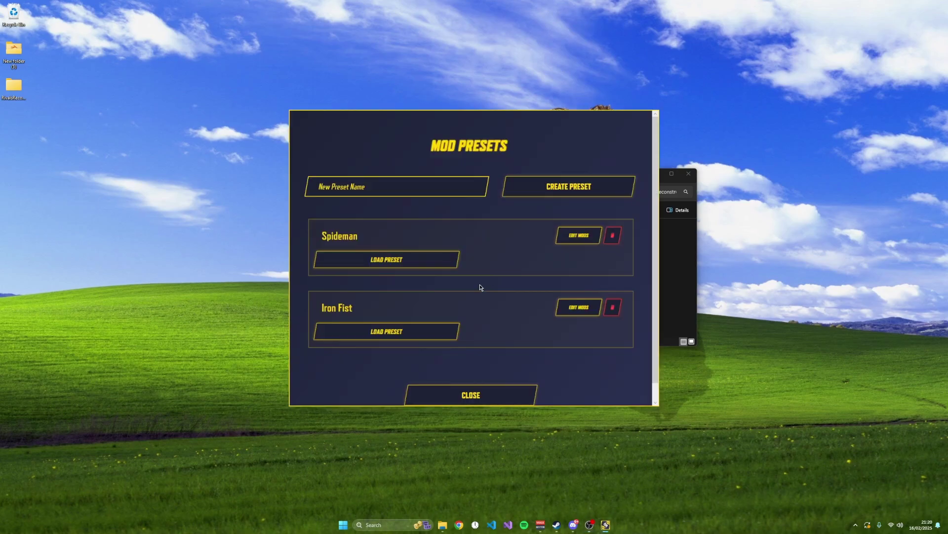
{"action": "left_click", "coordinate": [400, 331]}
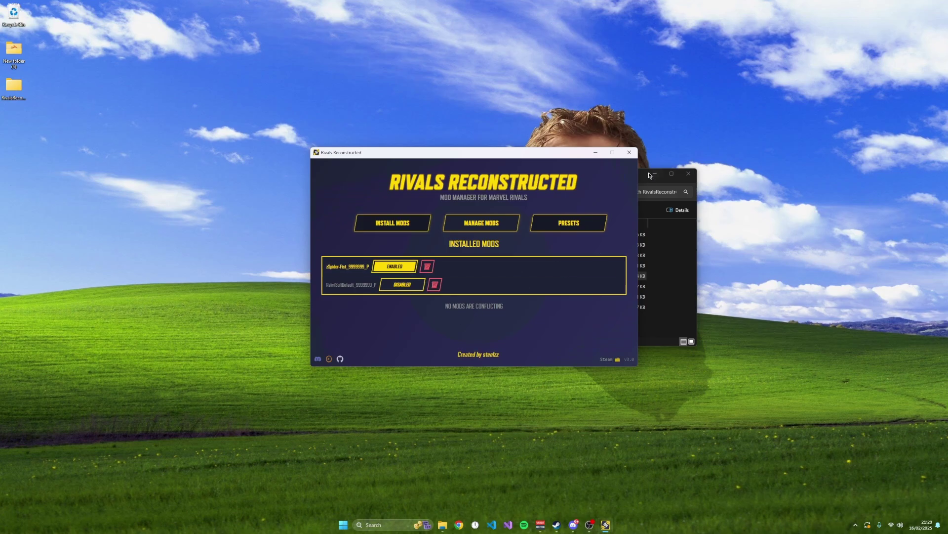
{"action": "left_click", "coordinate": [629, 152]}
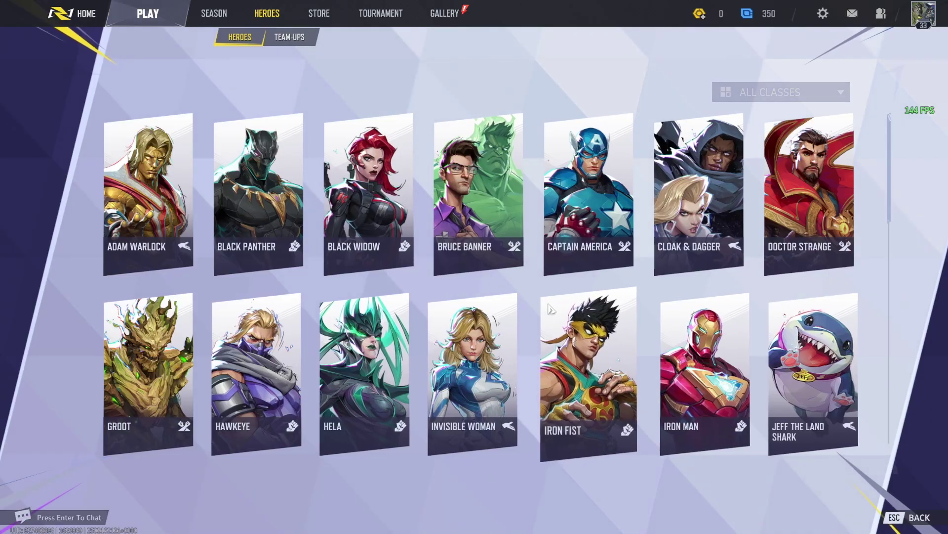
Step: View Iron Fist's and then Spider-Man's hero profiles, returning to the roster each time
{"action": "left_click", "coordinate": [558, 304]}
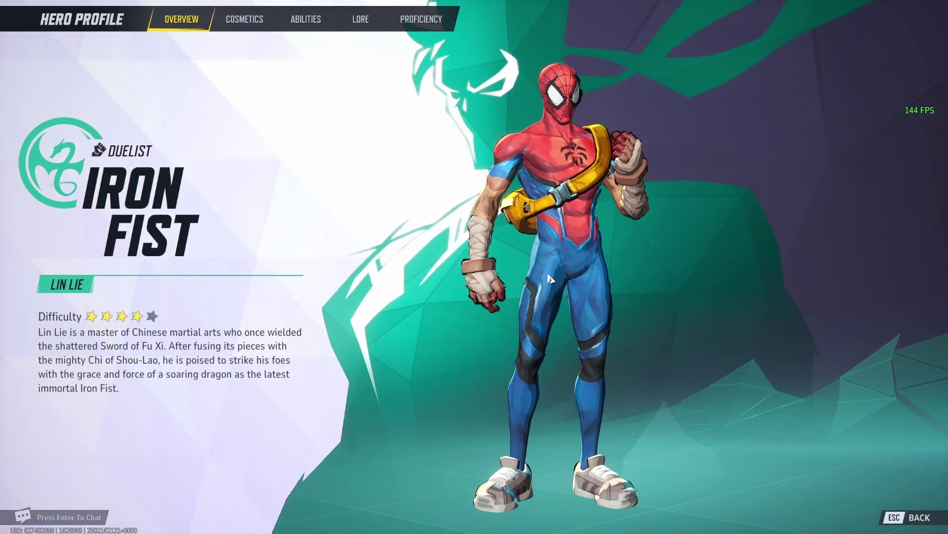
{"action": "key", "text": "Escape"}
{"action": "scroll", "coordinate": [549, 296], "scroll_direction": "down", "scroll_amount": 2}
{"action": "left_click", "coordinate": [682, 371]}
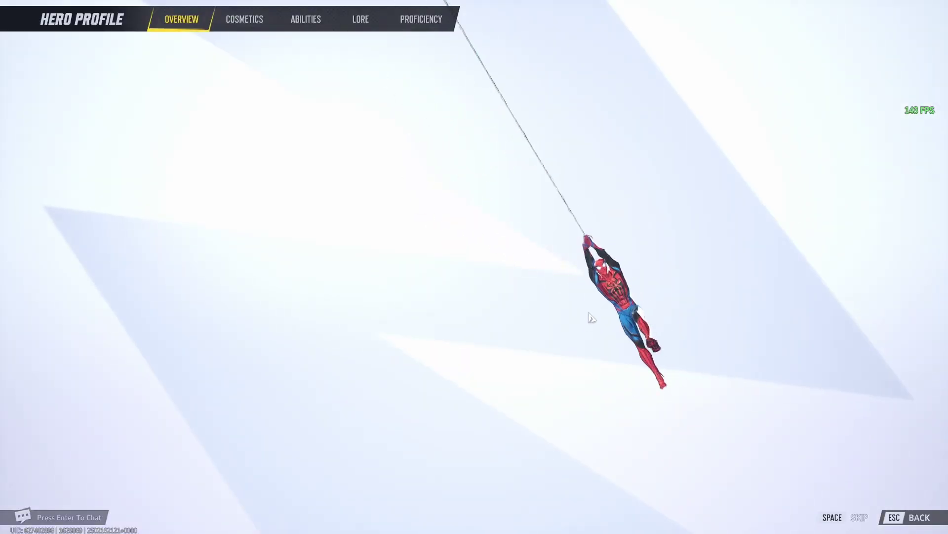
{"action": "key", "text": "Escape"}
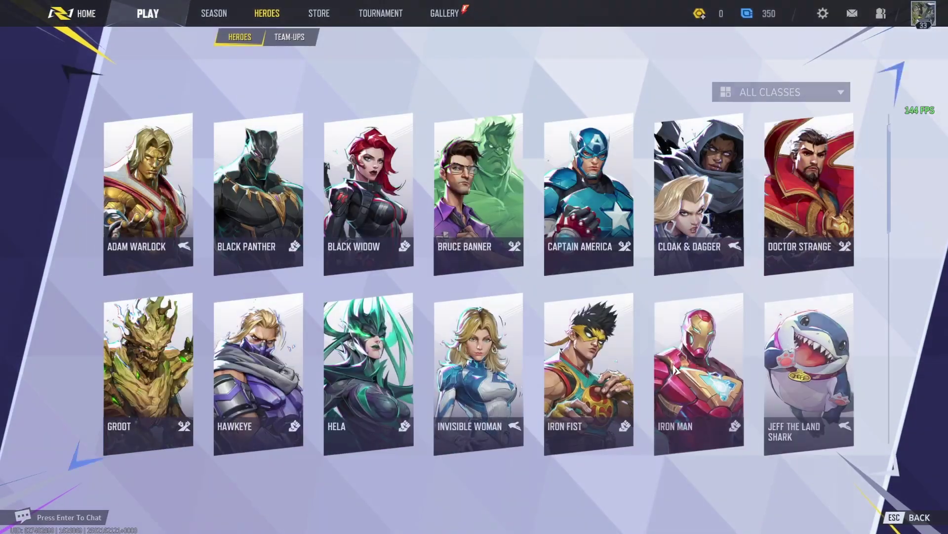